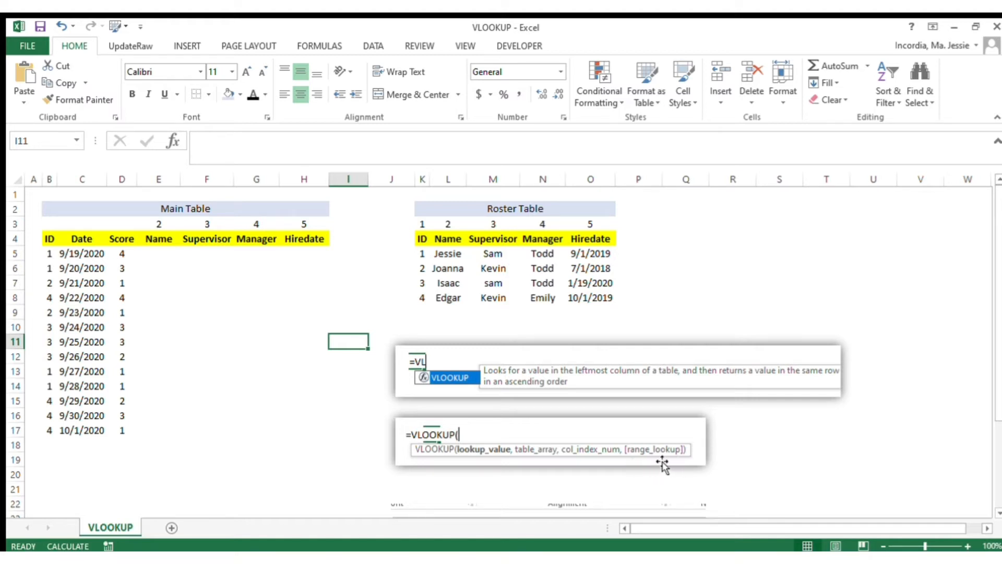
Step: Examine the Main Table's ID, Date and Score data and its empty Name, Supervisor, Manager and Hiredate columns
left_click(208, 294)
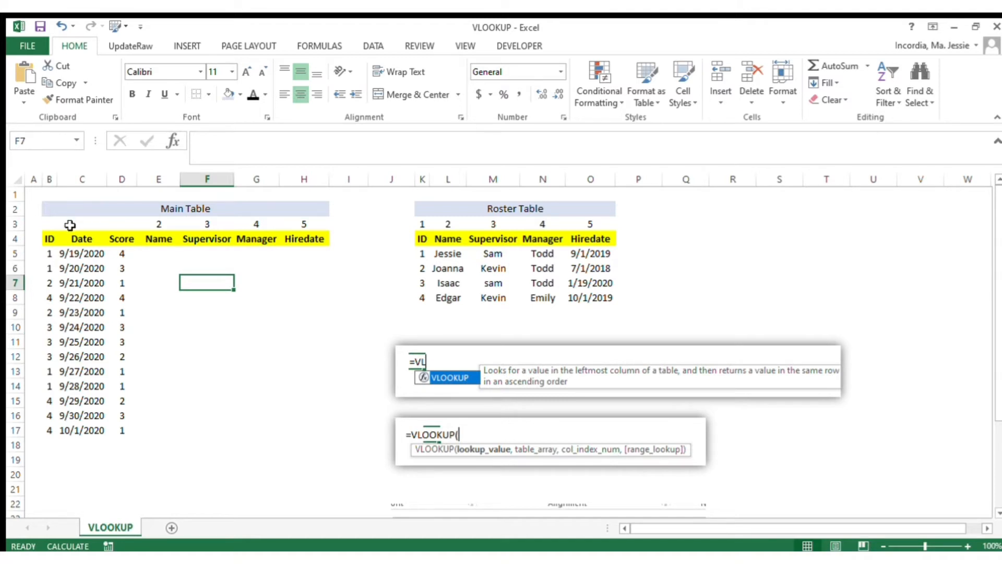
left_click_drag(55, 208, 235, 433)
left_click(227, 389)
left_click_drag(82, 239, 292, 445)
left_click_drag(45, 240, 295, 427)
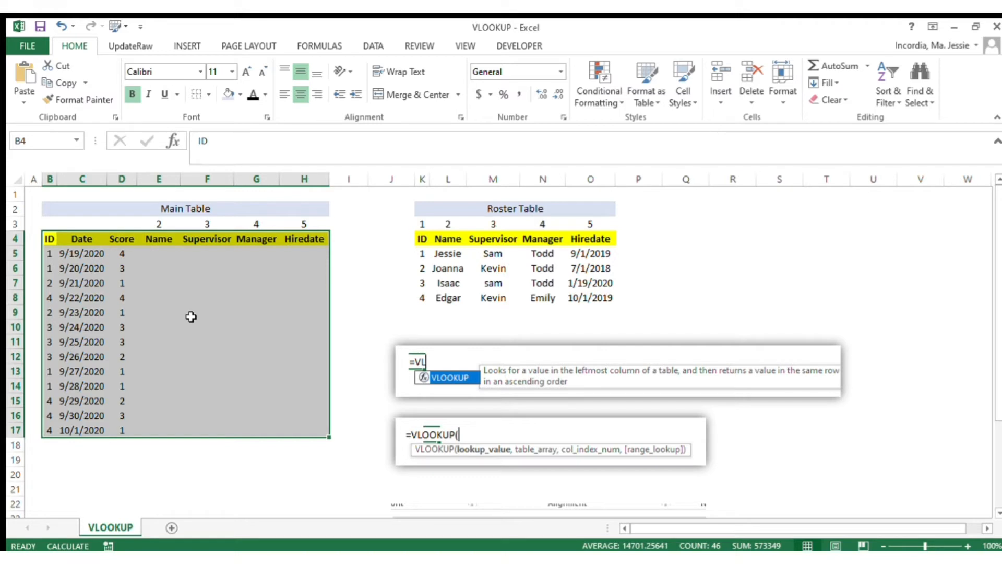
left_click(184, 281)
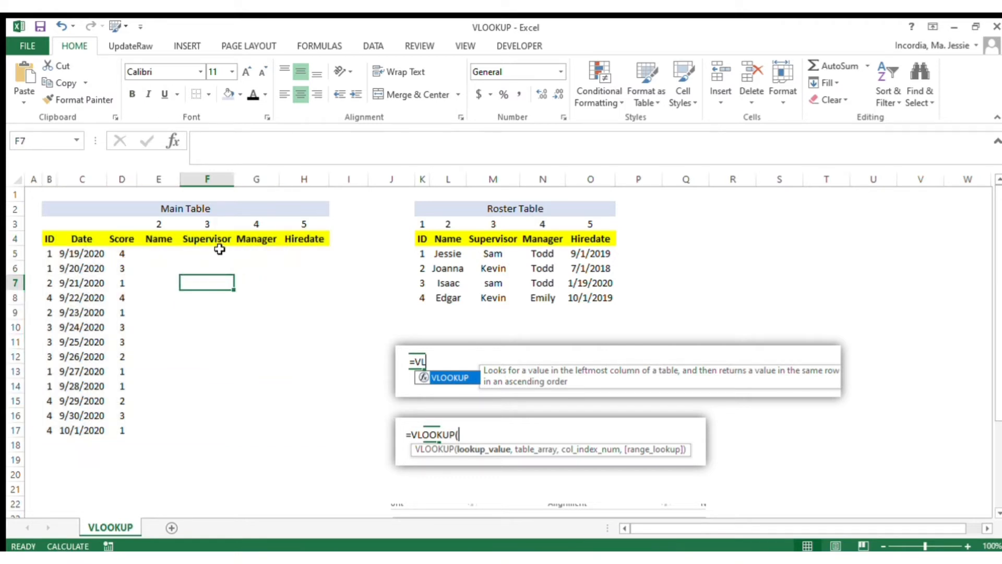
left_click(165, 264)
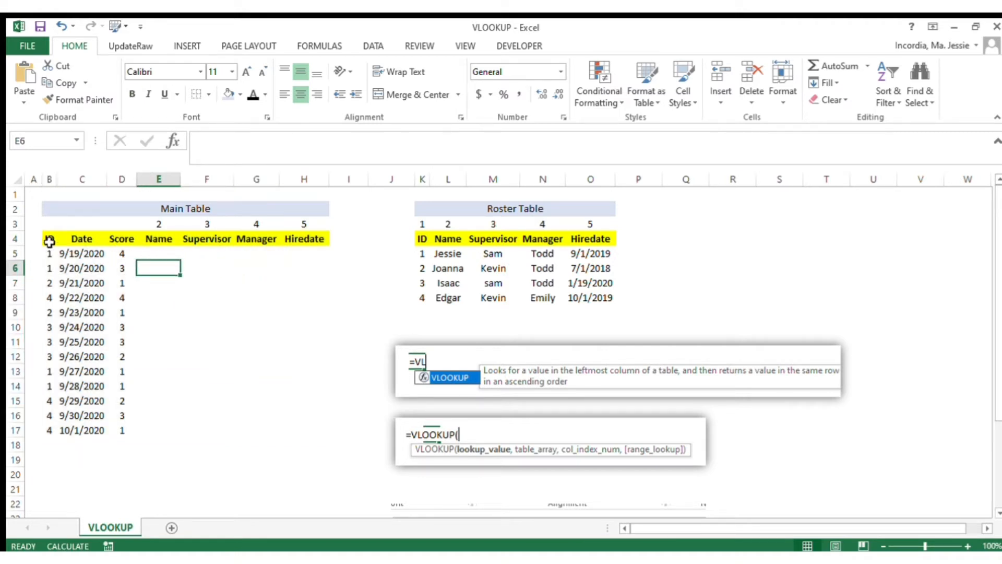
left_click_drag(48, 240, 287, 242)
left_click(231, 271)
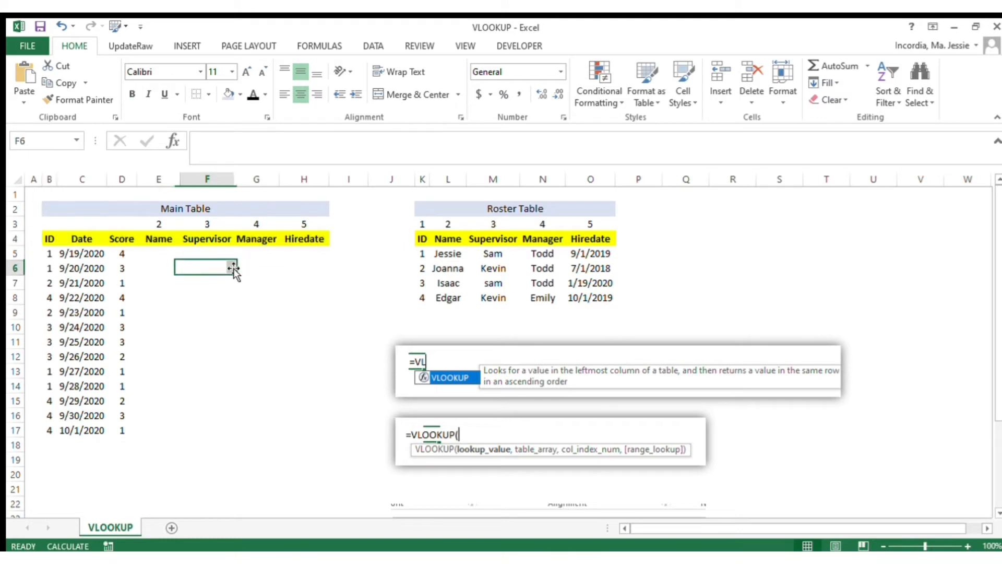
left_click(156, 244)
left_click_drag(155, 243, 312, 432)
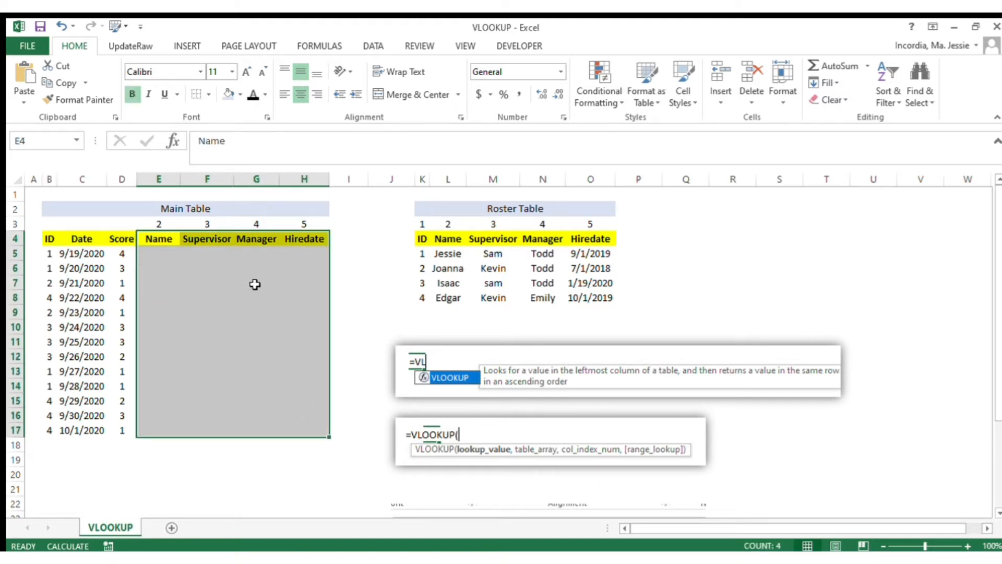
left_click(237, 282)
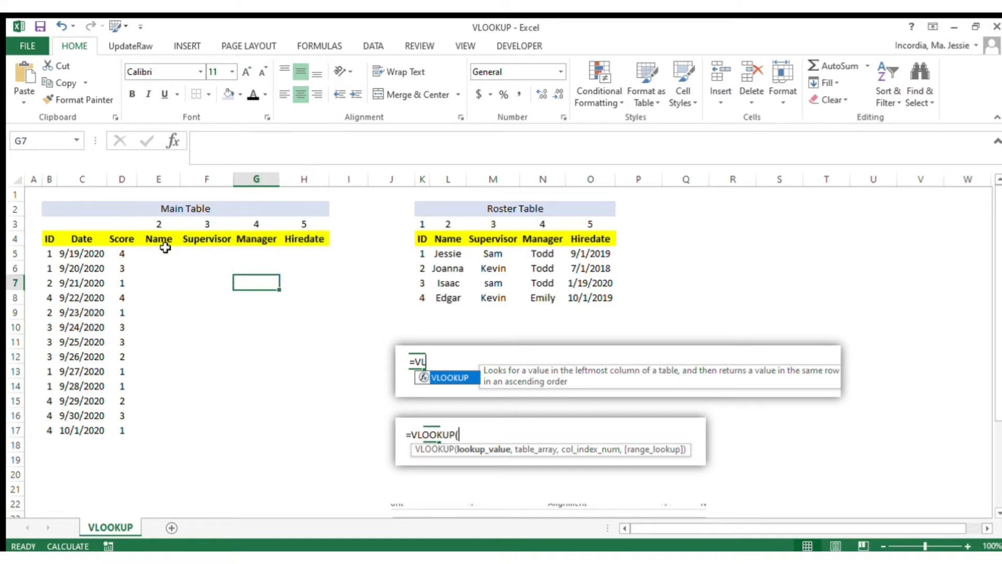
left_click_drag(164, 246, 296, 435)
Step: Examine the Roster Table and compare its Name, Supervisor, Manager and Hiredate headers with those in the Main Table
left_click_drag(424, 213, 567, 303)
left_click(464, 269)
left_click_drag(422, 239, 582, 298)
left_click(448, 239)
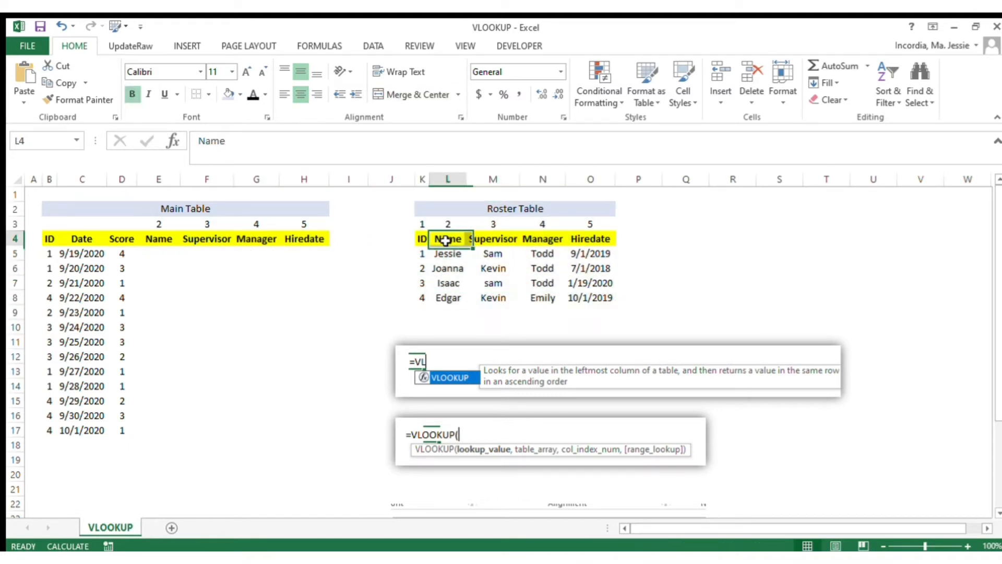
left_click_drag(448, 238, 579, 238)
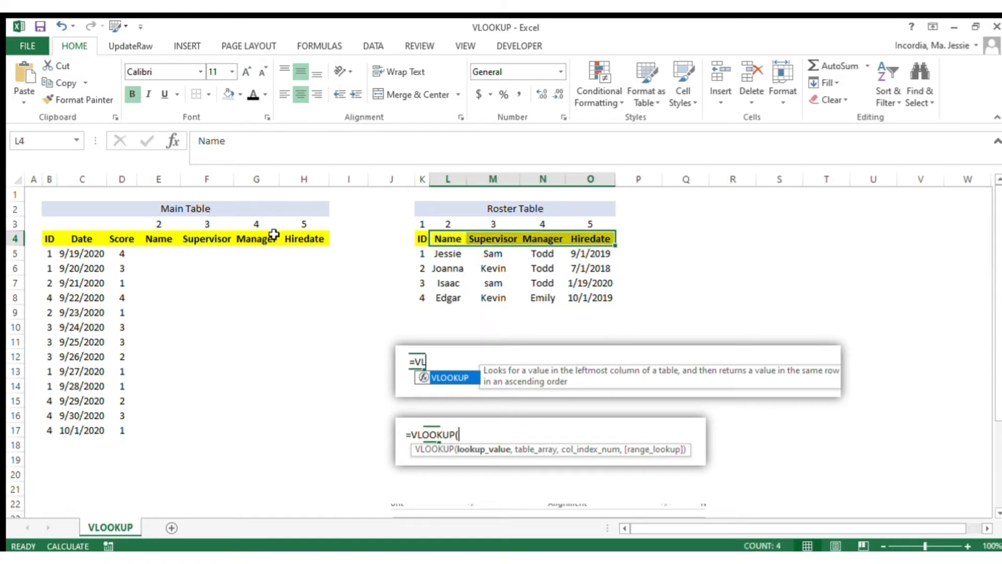
left_click_drag(165, 242, 302, 239)
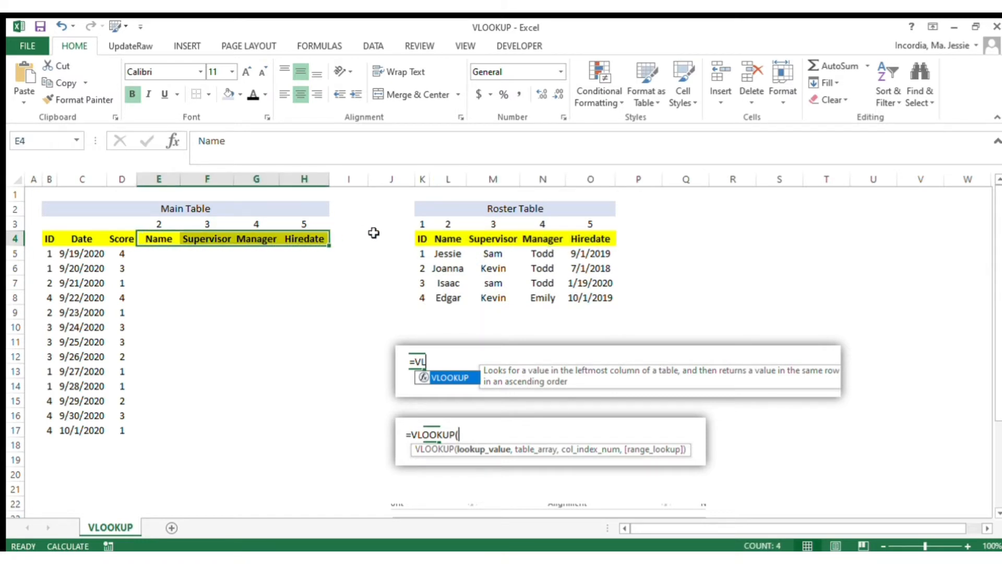
left_click(151, 256)
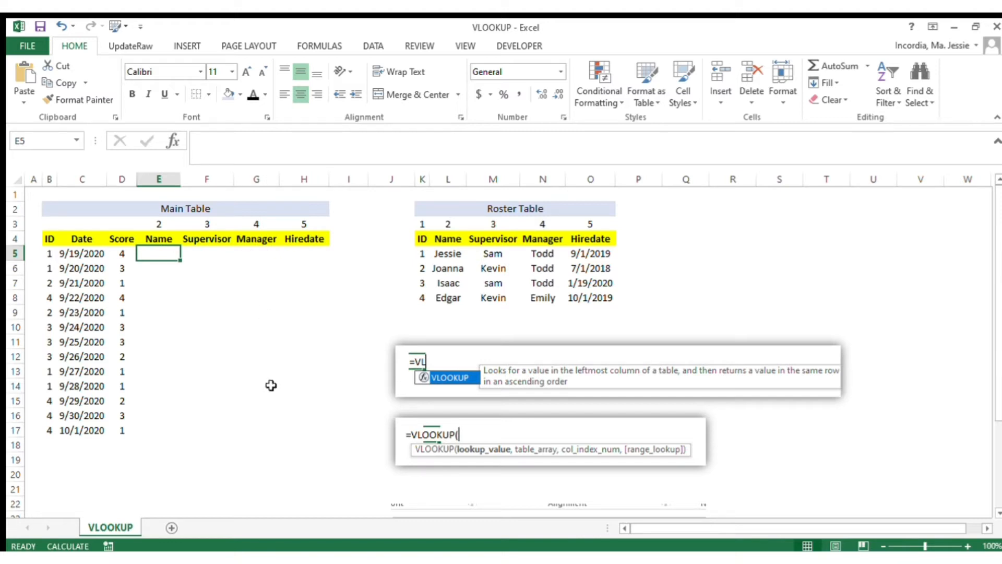
key("Up")
key("Right")
key("Left")
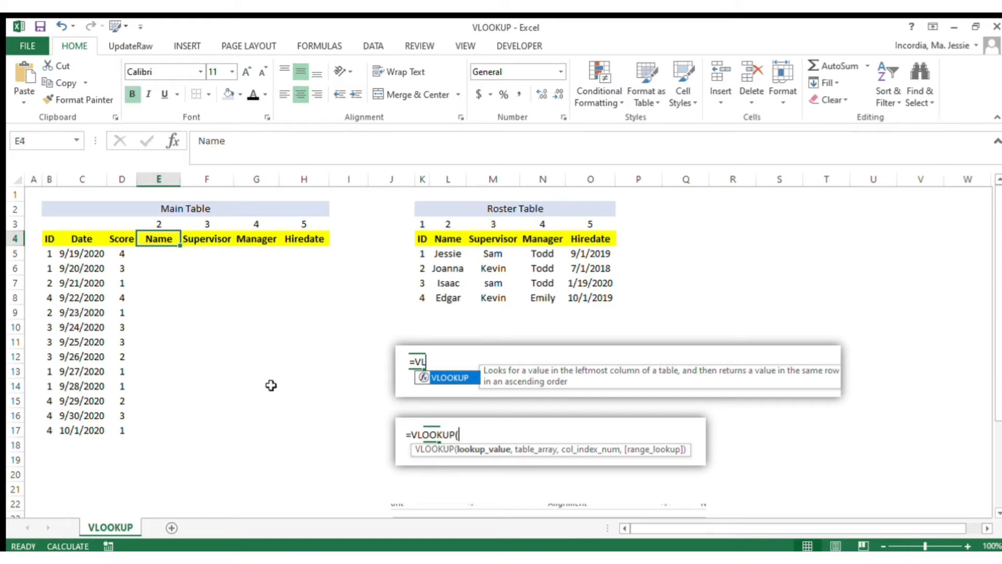
key("Right")
key("Right")
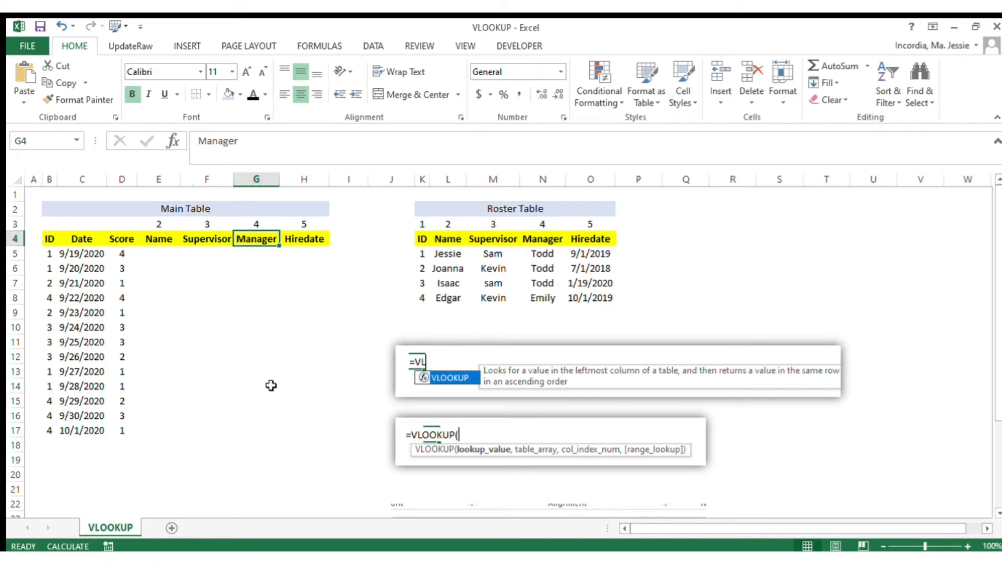
key("Right")
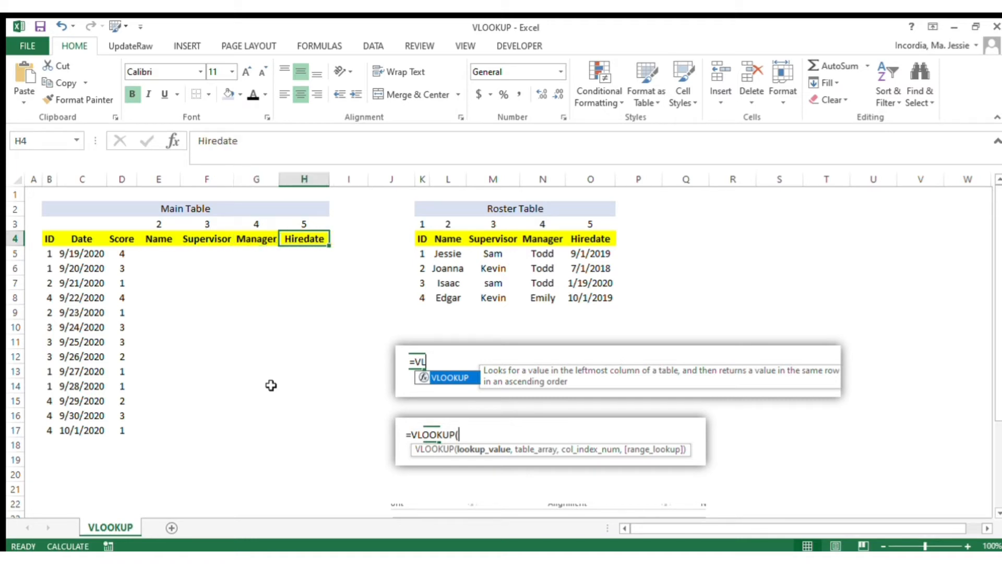
key("Left")
key("Left")
key("Right")
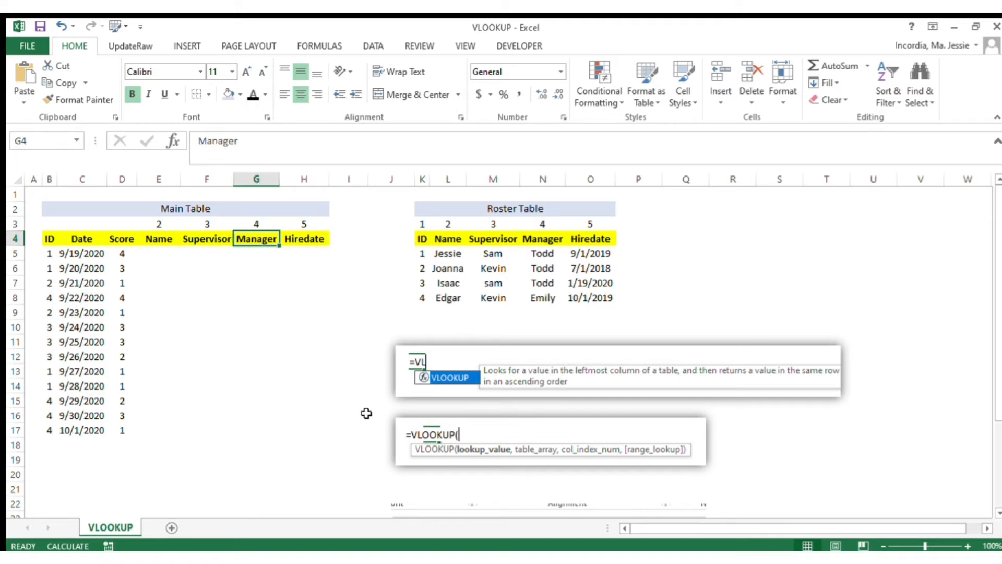
left_click_drag(423, 239, 595, 299)
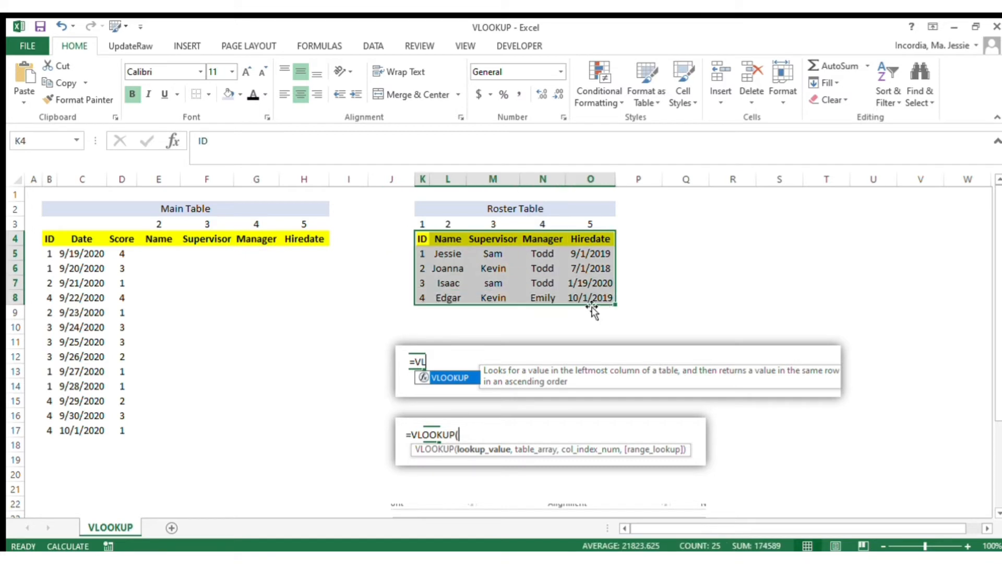
Step: Start a VLOOKUP formula in cell E5 of the Main Table with the ID in B5 as lookup value
left_click(174, 255)
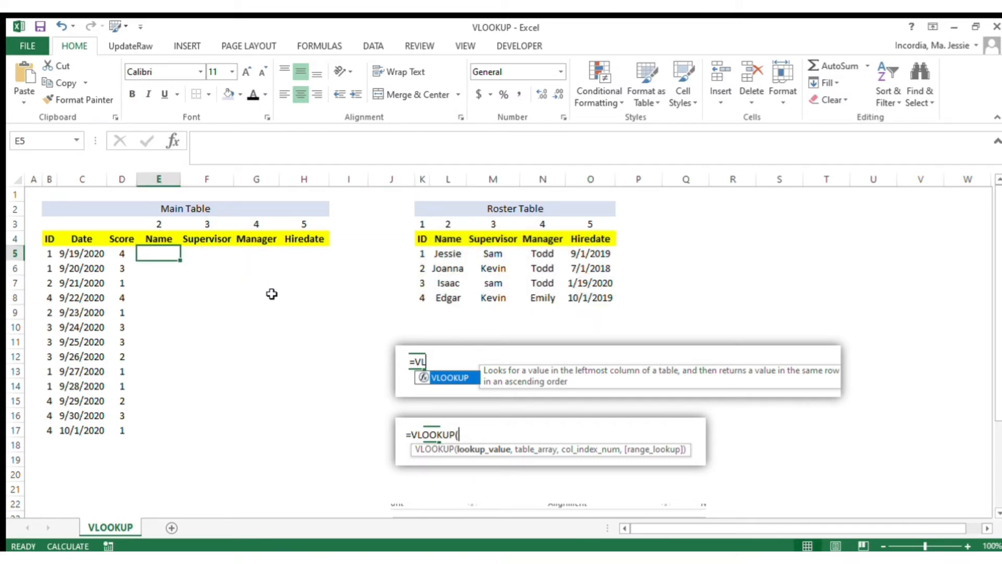
type("=")
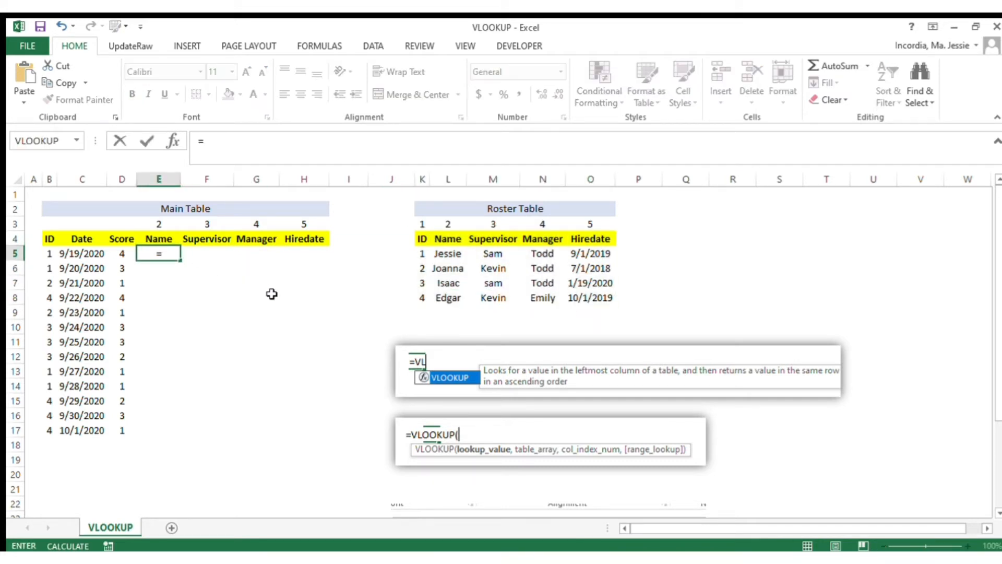
type("vl")
key("Tab")
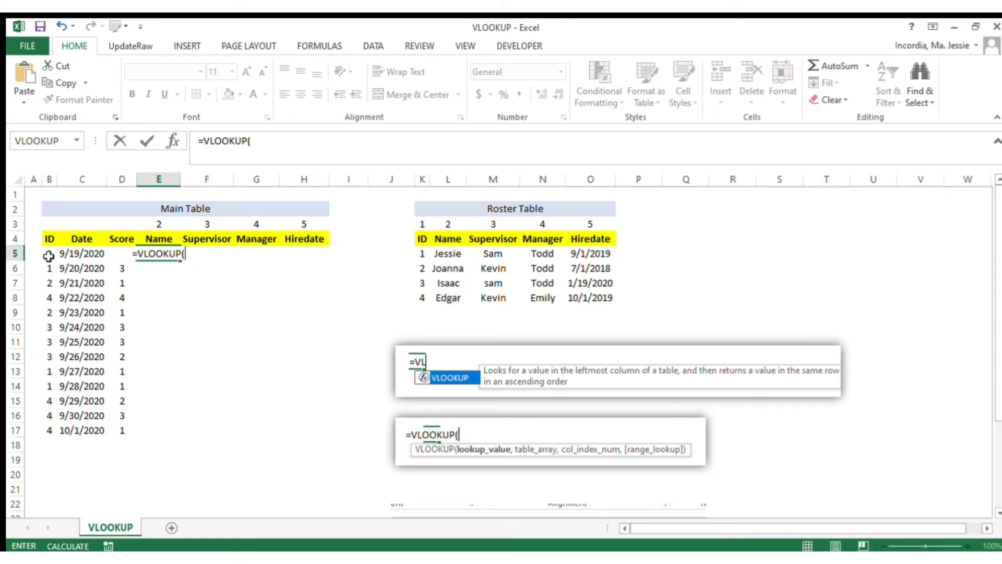
left_click(49, 254)
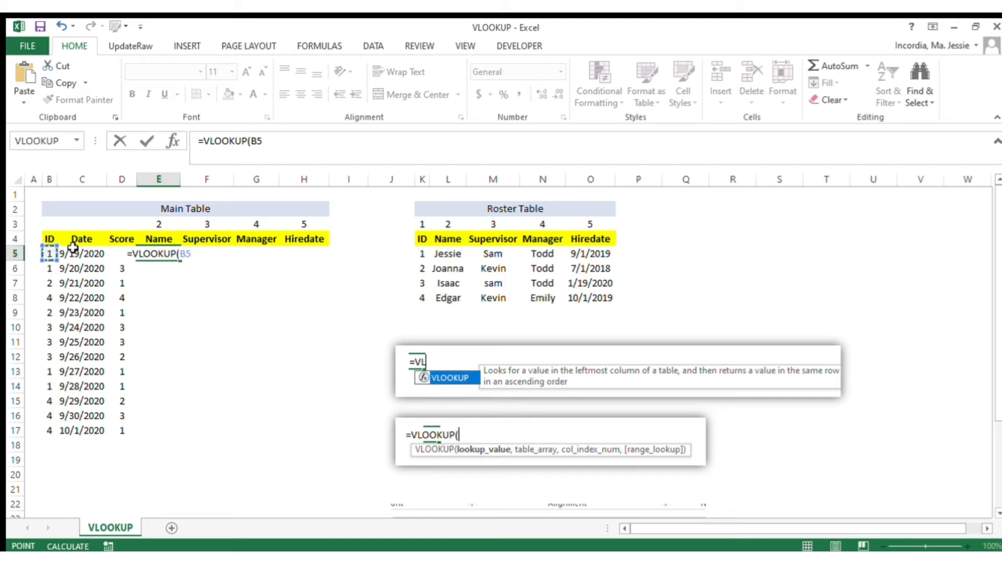
Step: Lock the column of the lookup value as $B5 and continue to the formula's table array argument
left_click(254, 144)
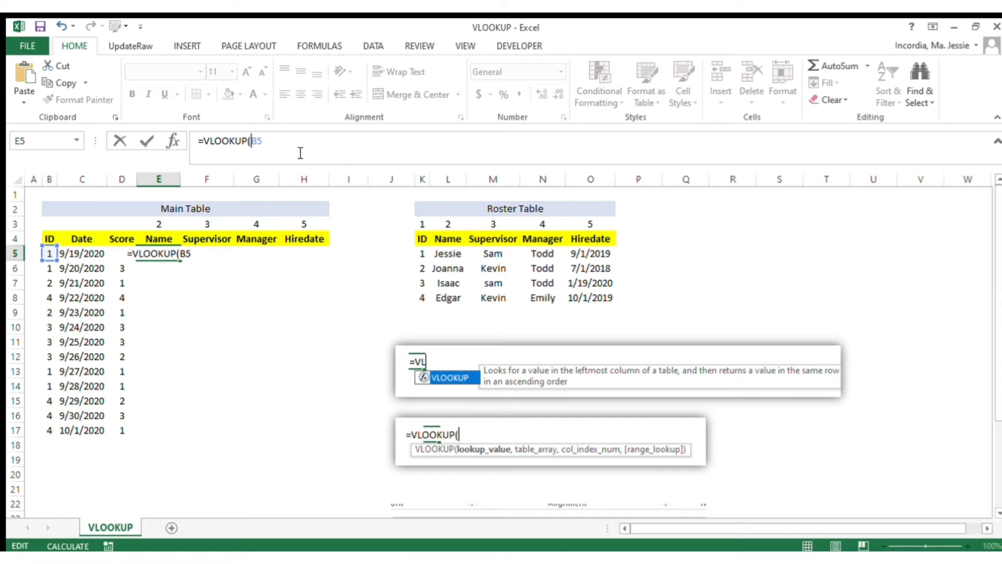
type("$")
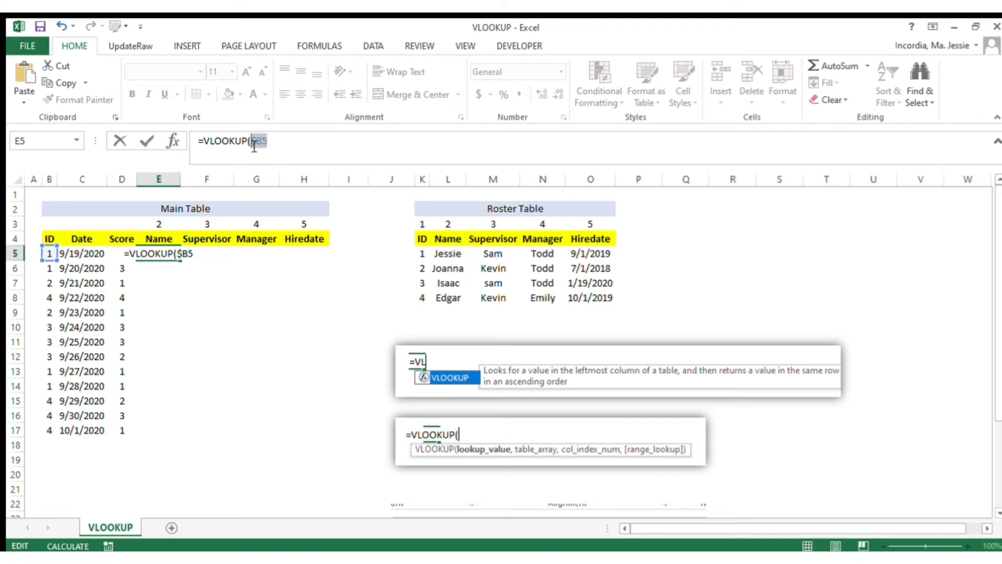
key("F4")
key("F4")
key("F4")
left_click(287, 147)
type(",")
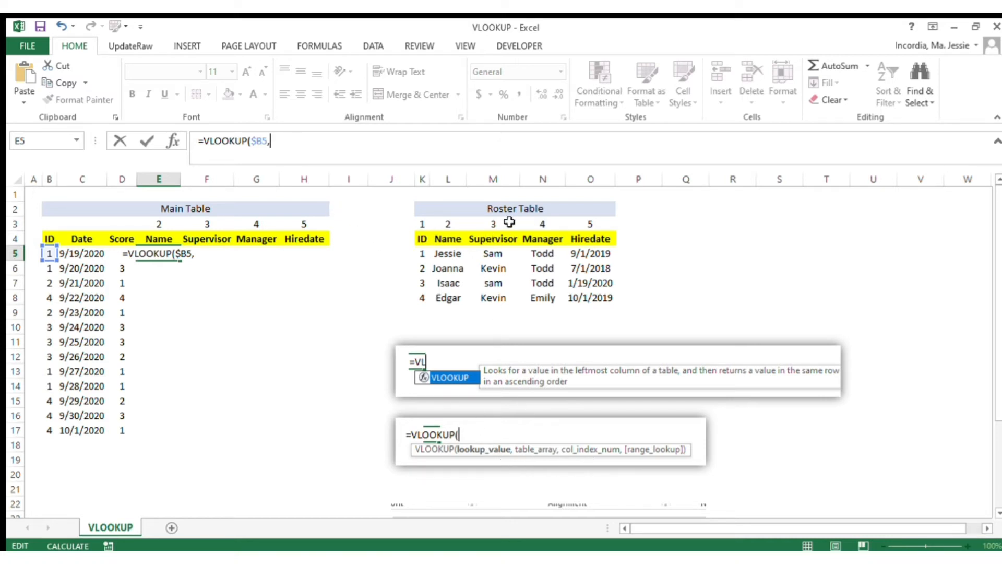
Step: Use the Roster Table range K4:O8, including its headers, as the table array with absolute references $K$4:$O$8
left_click_drag(422, 240, 586, 306)
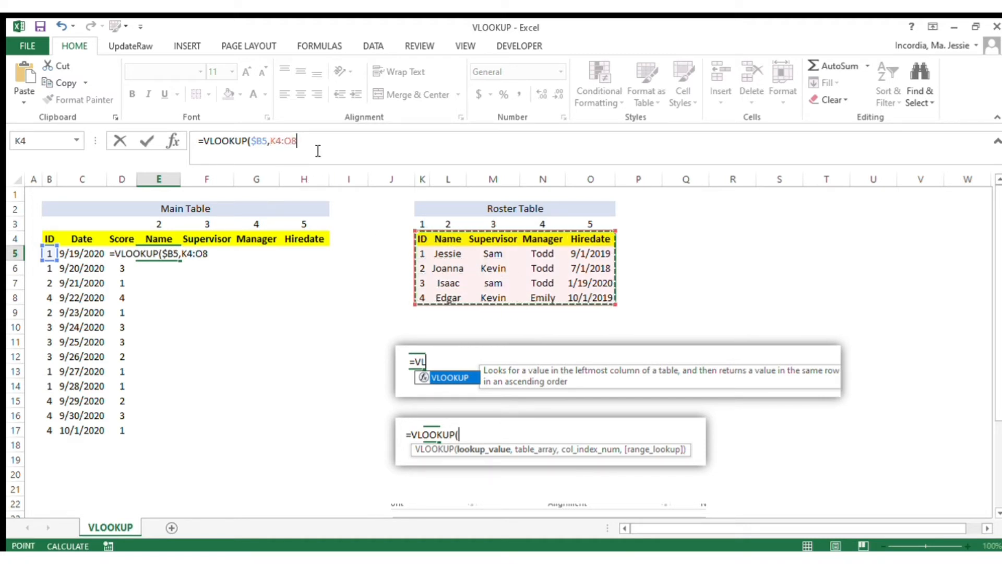
key("F4")
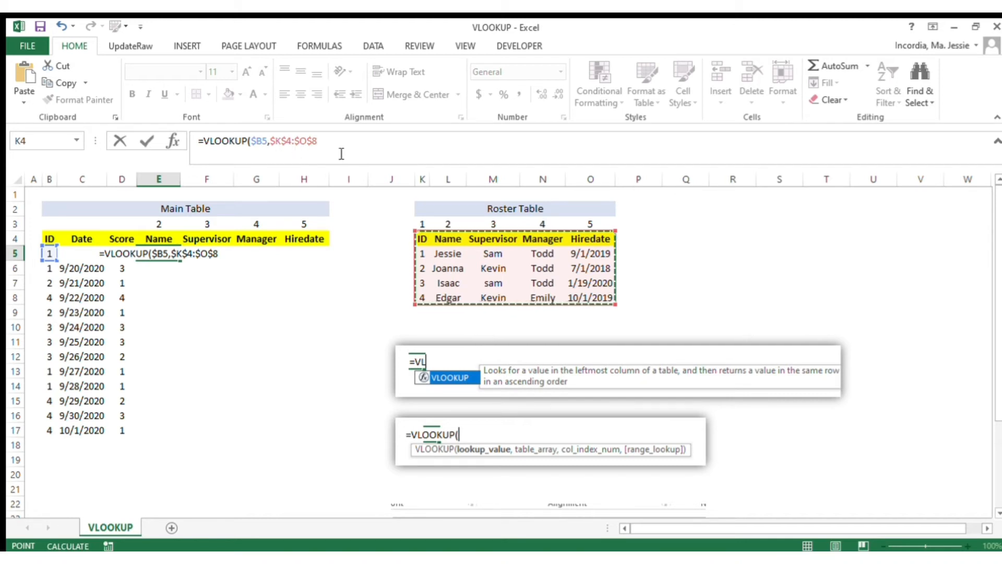
type(",")
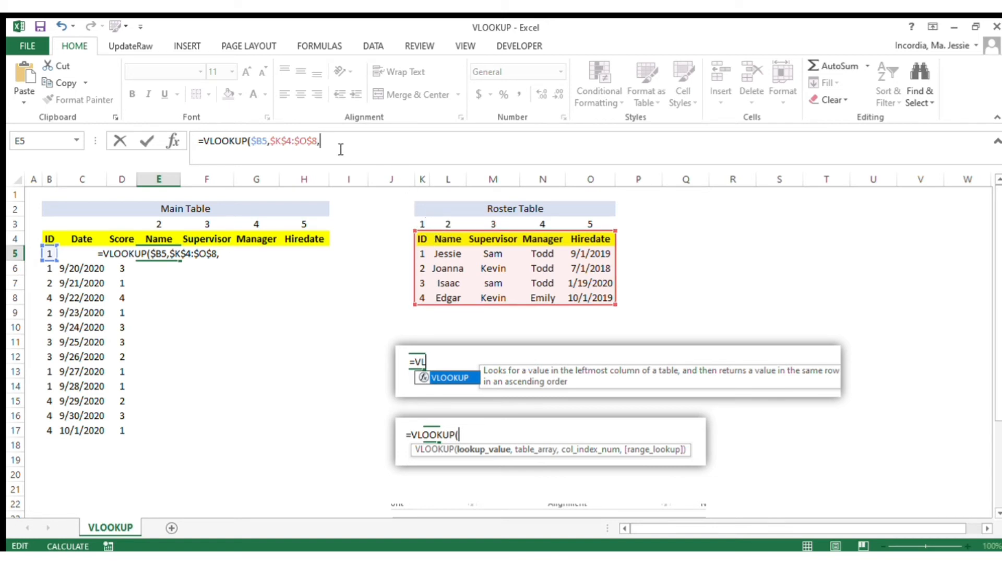
Step: Set the column index to the number above the Main Table's Name header, with its row locked as E$3
type("2")
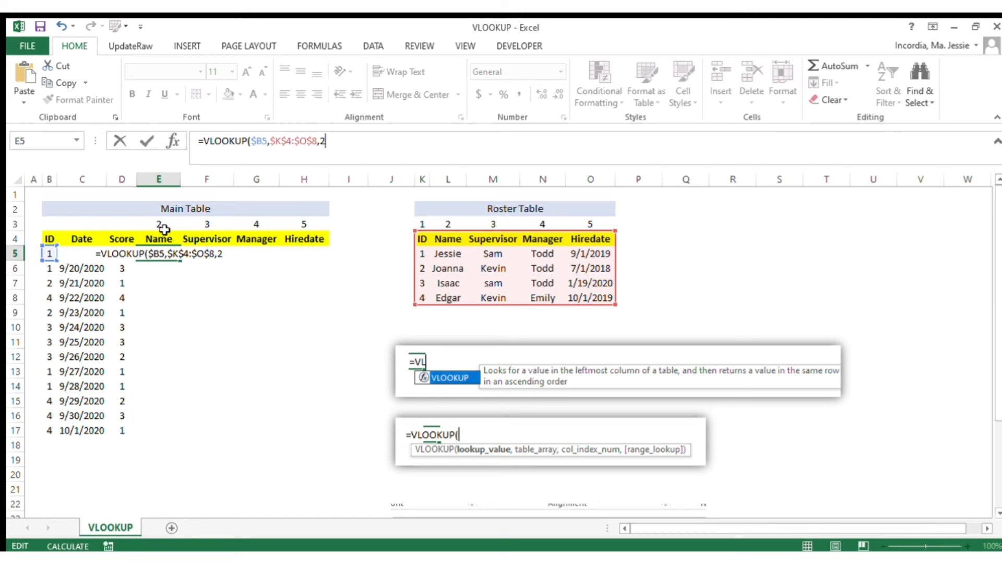
key("BackSpace")
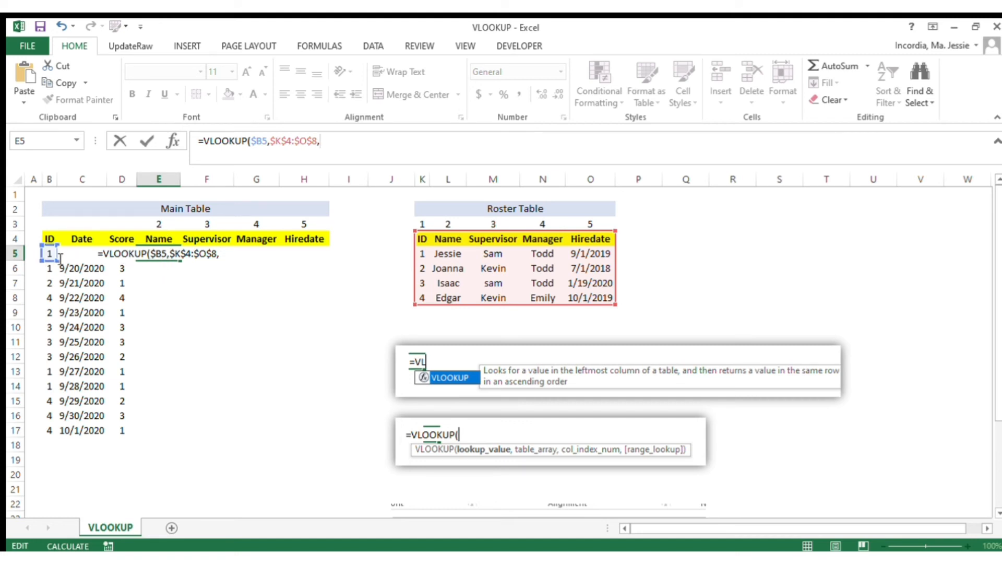
left_click(160, 224)
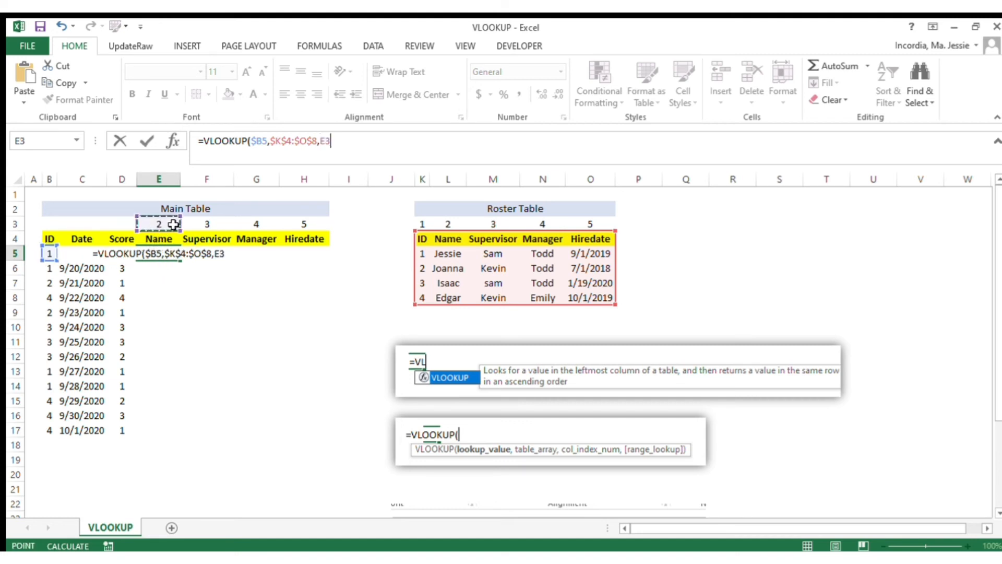
left_click(330, 144)
type("$")
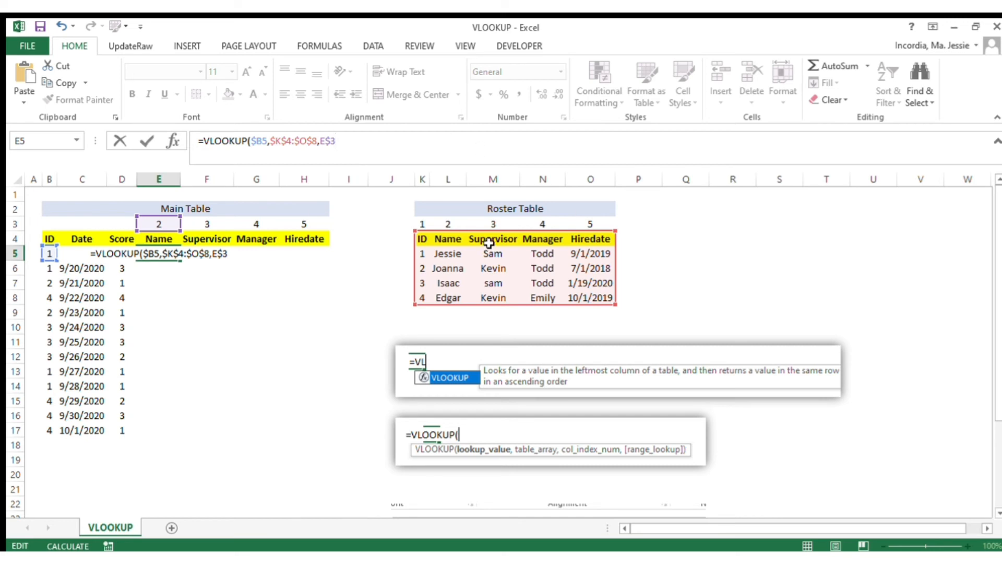
type(",")
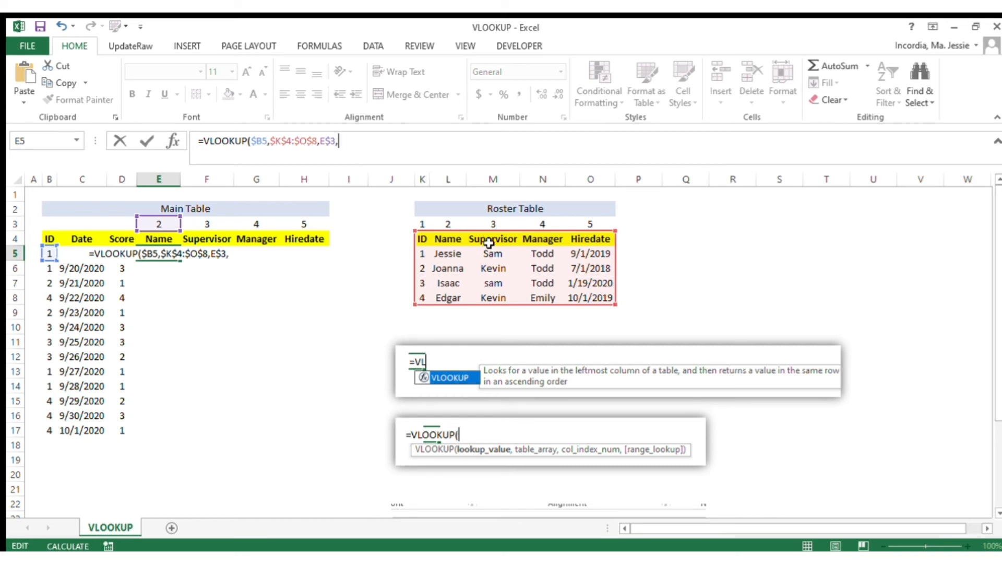
Step: Set the range lookup argument to FALSE for an exact match, then close and enter the VLOOKUP formula
scroll(664, 365, "down", 3)
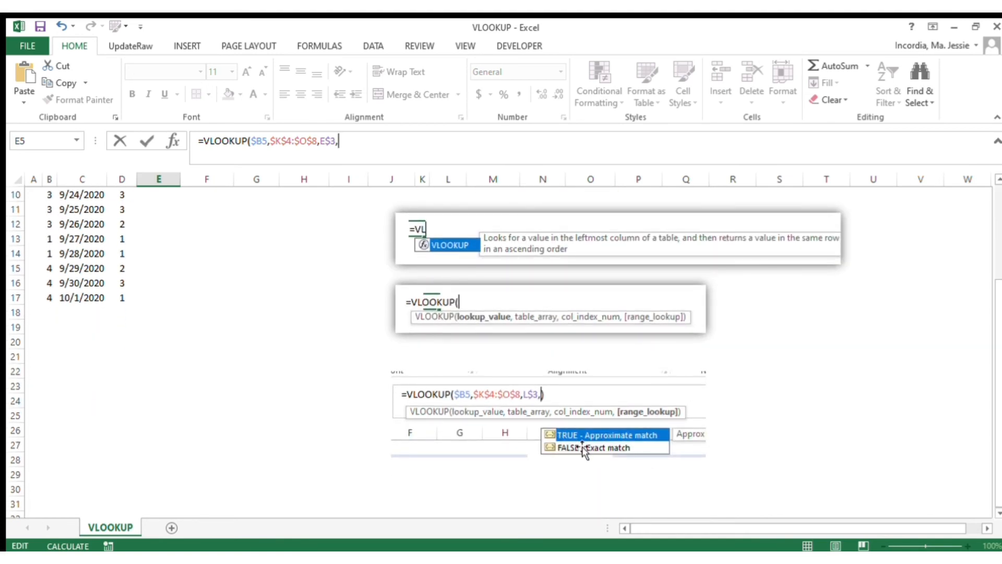
scroll(600, 409, "up", 3)
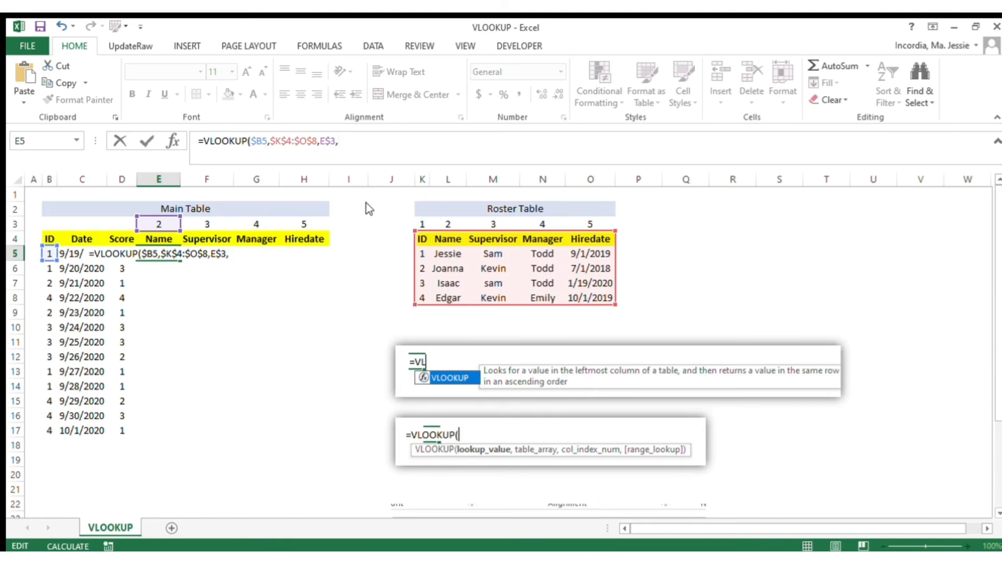
type("FALSE")
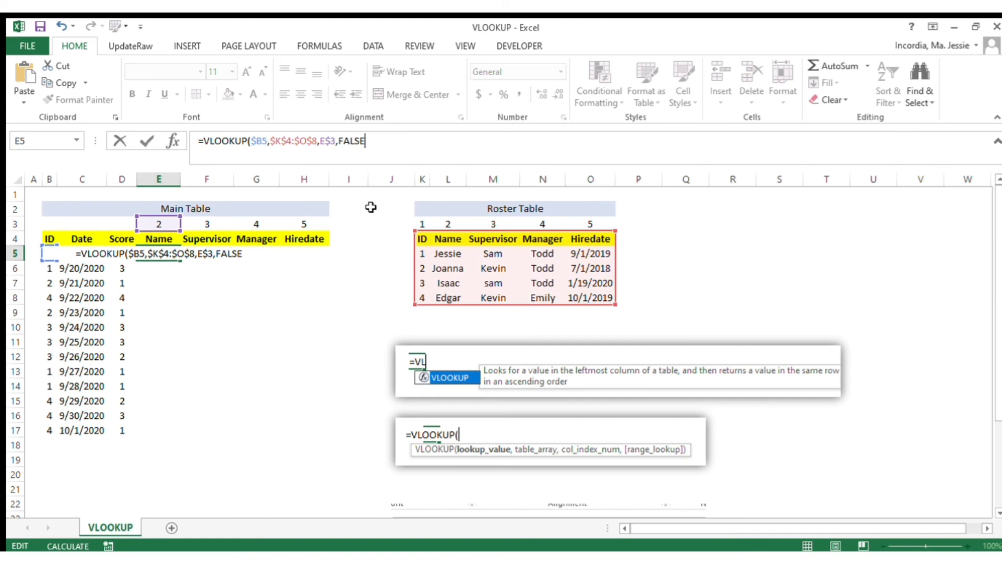
type(")")
key("Return")
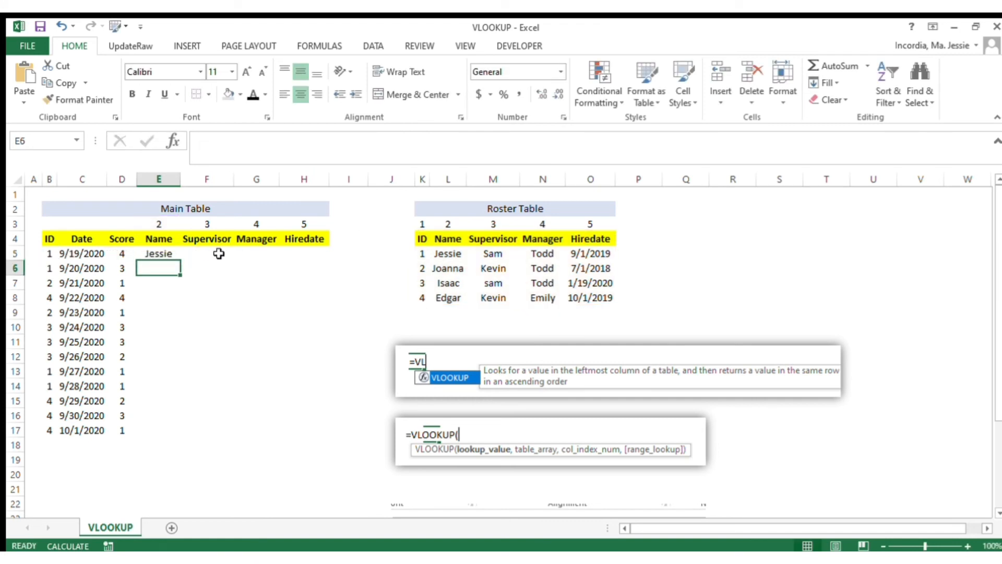
Step: Fill the VLOOKUP formula from E5 down to row 17 and across the Supervisor, Manager and Hiredate columns
left_click(159, 254)
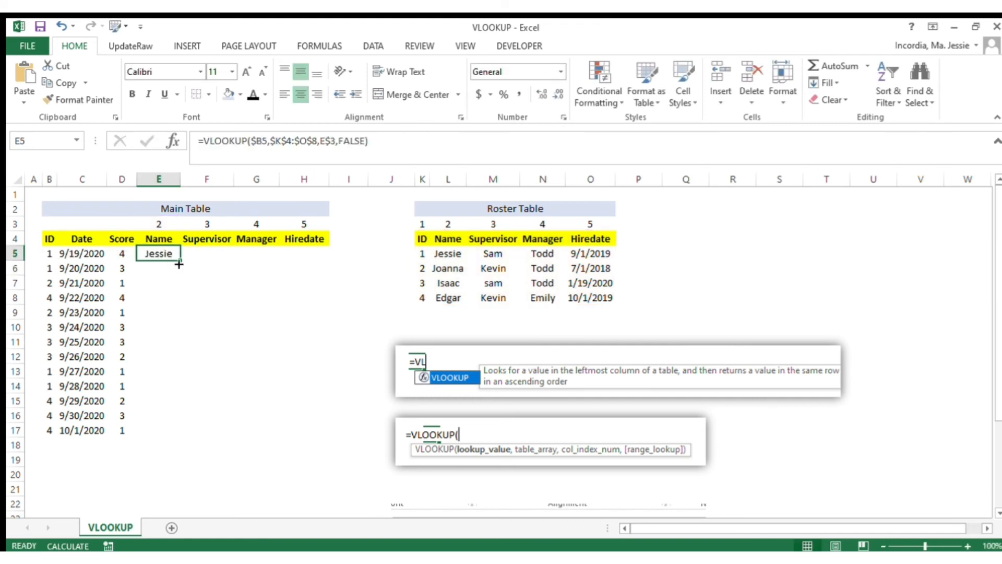
double_click(179, 261)
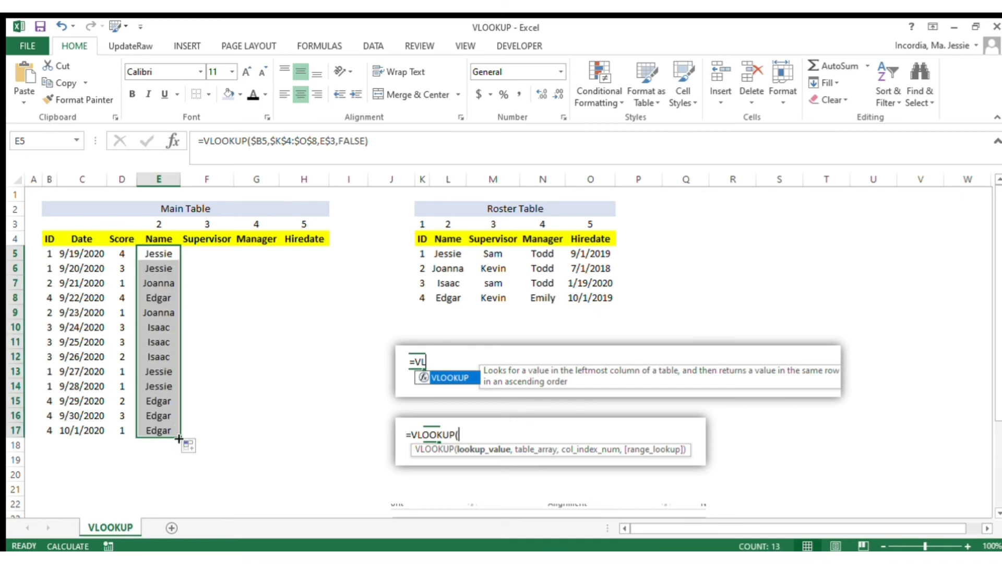
left_click_drag(179, 441, 323, 443)
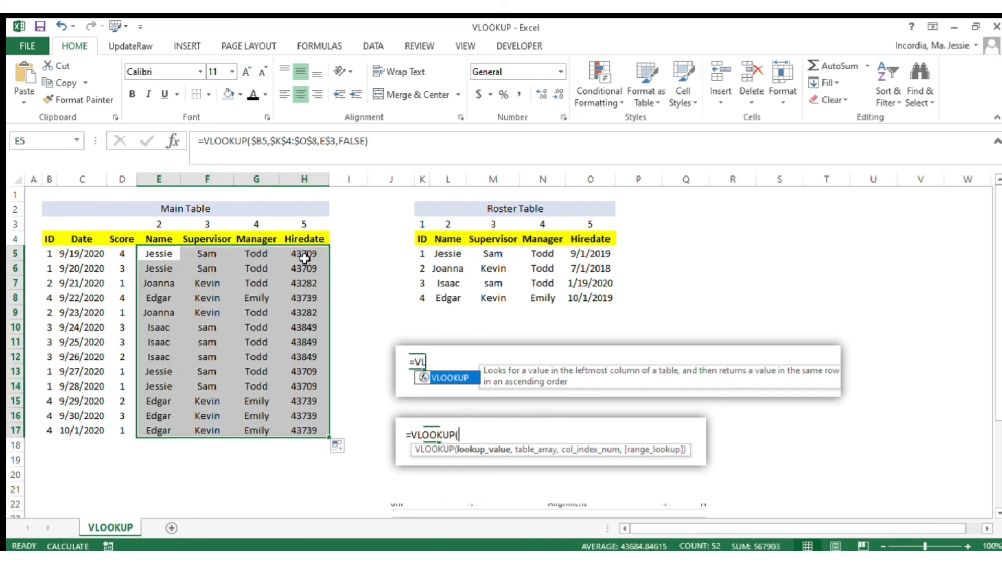
Step: Format the Main Table's Hiredate values in H5:H17 as Date, then deselect the range
left_click_drag(304, 257, 295, 427)
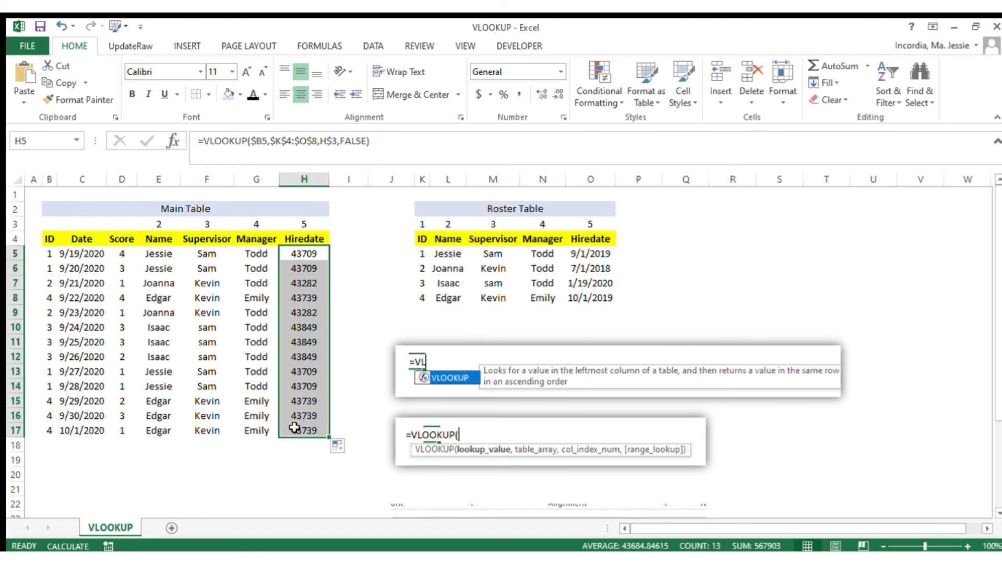
key("ctrl+1")
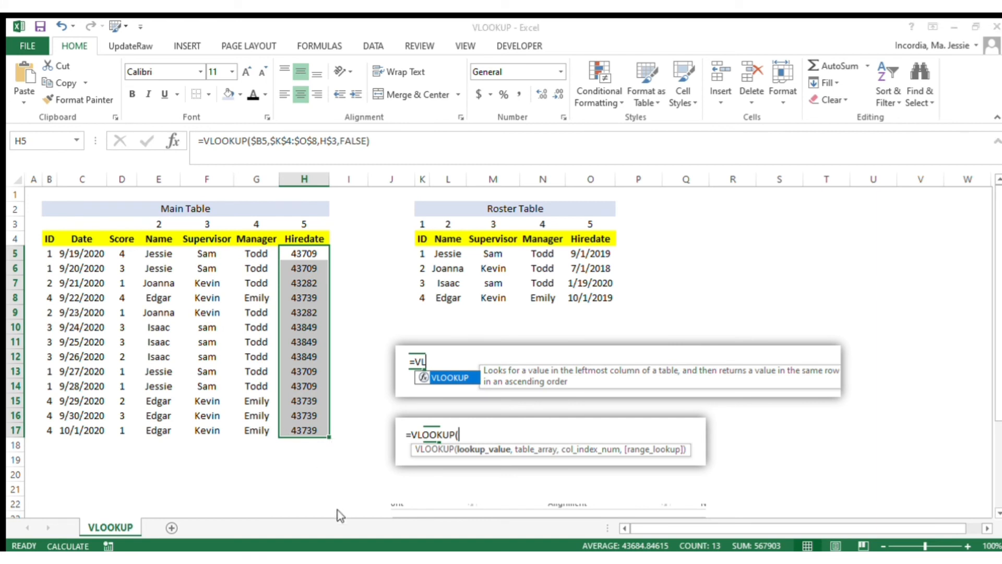
key("Return")
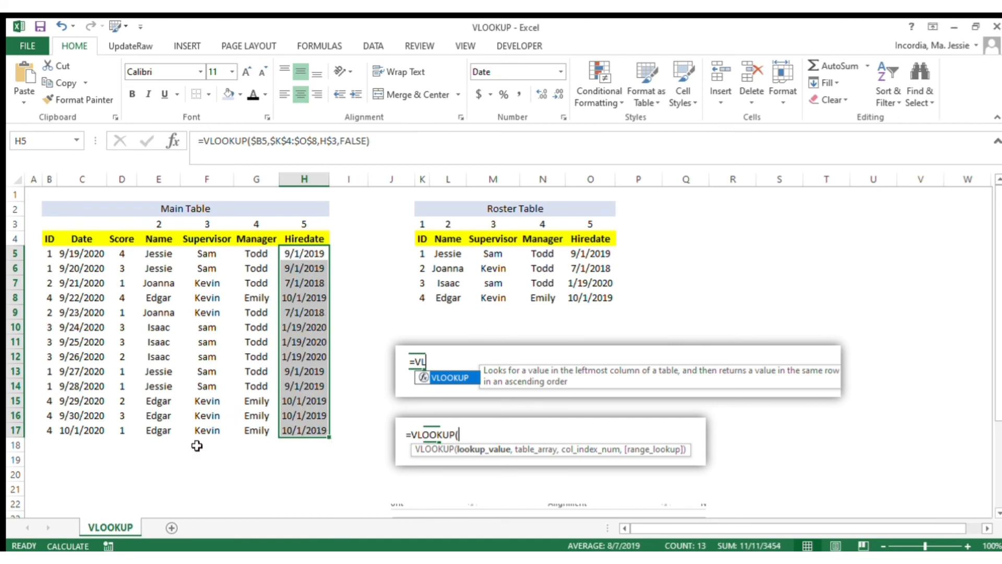
left_click(159, 462)
Step: Examine the cell references of the copied VLOOKUP formulas in E5, H17 and F17 without changing them
left_click(153, 258)
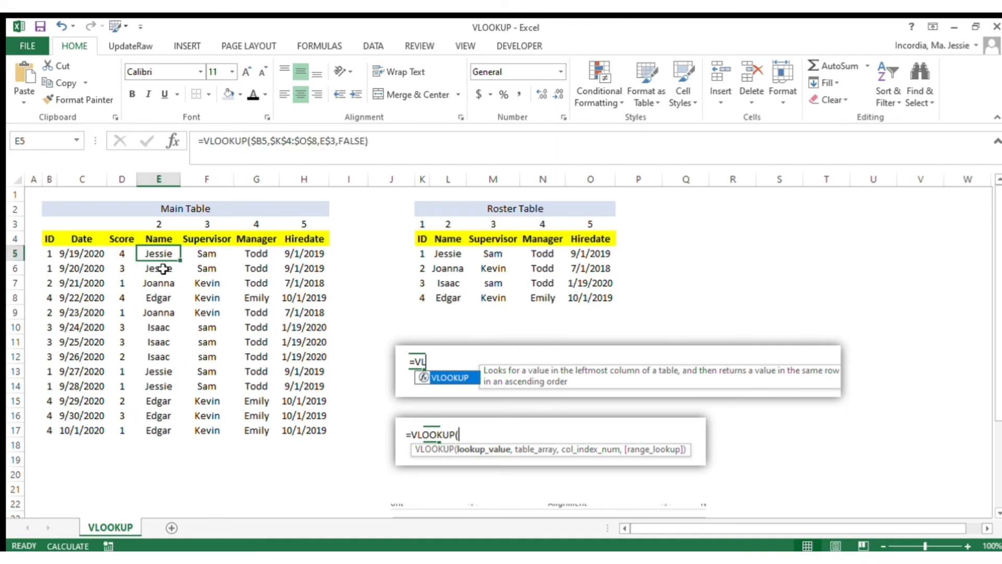
key("F2")
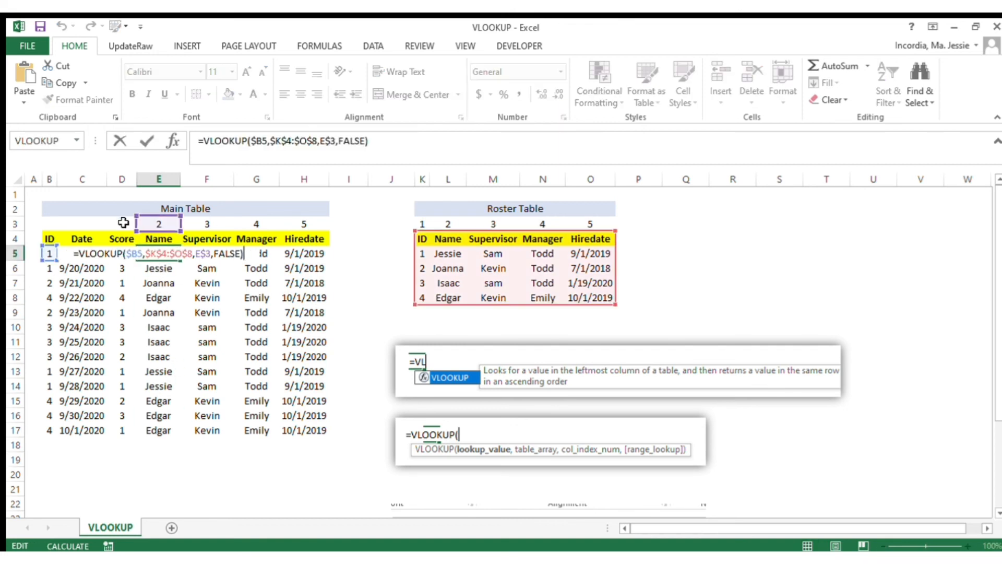
key("Escape")
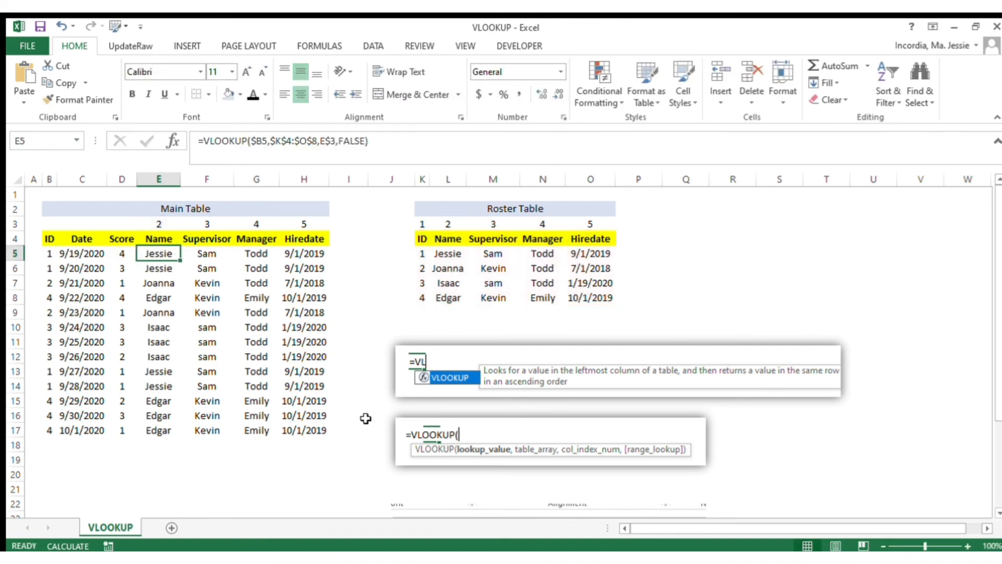
left_click(312, 429)
key("F2")
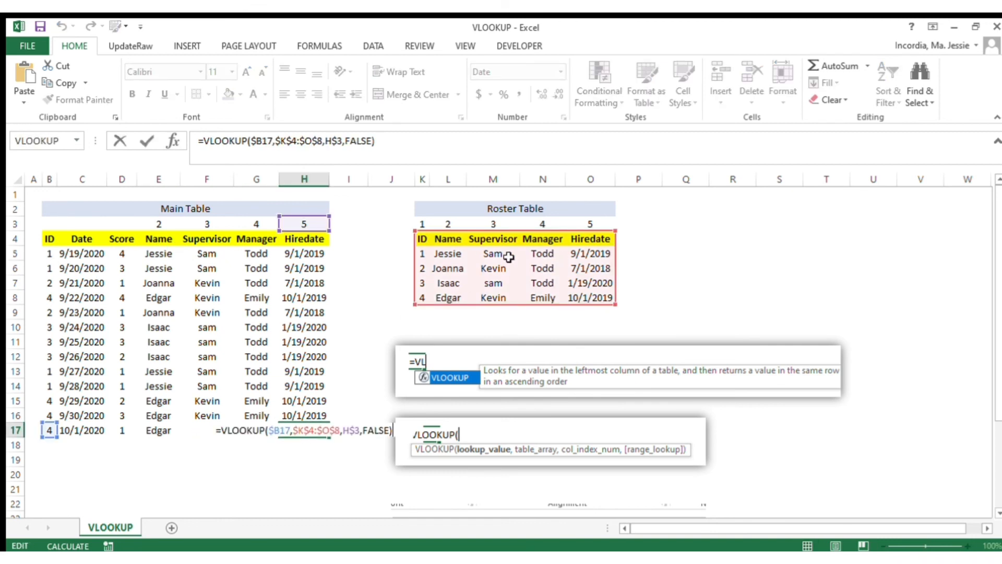
key("Escape")
left_click(213, 431)
key("F2")
key("Escape")
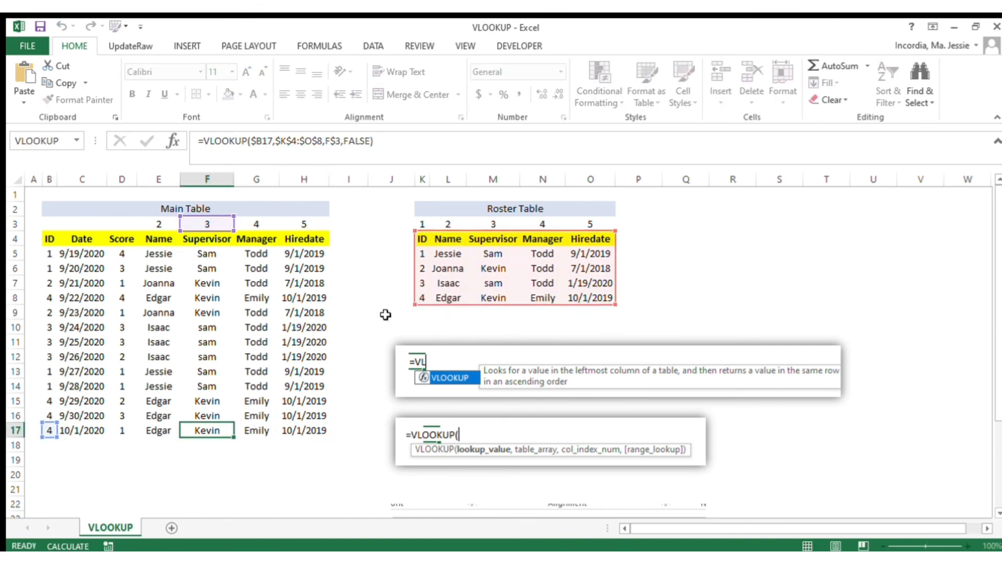
left_click(298, 471)
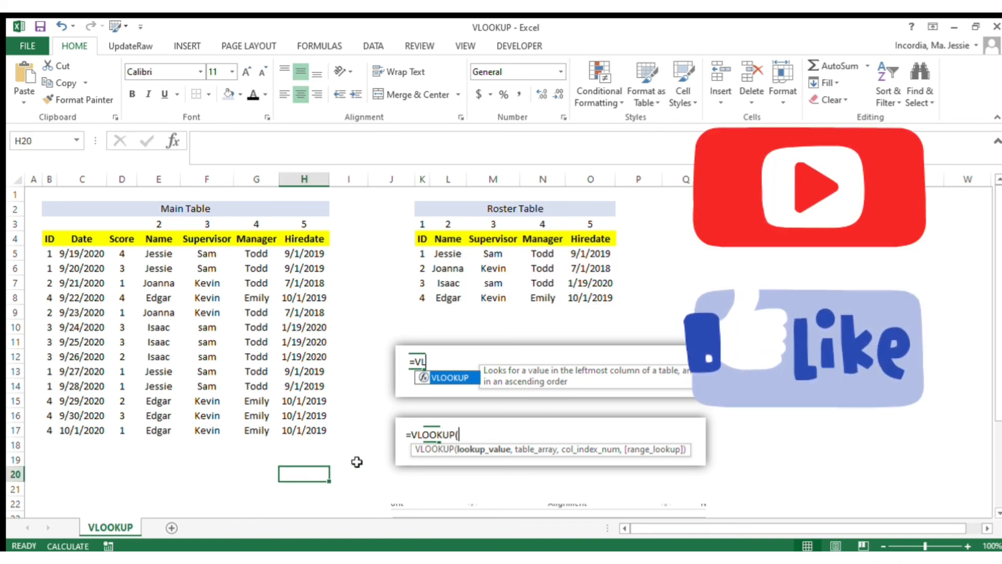